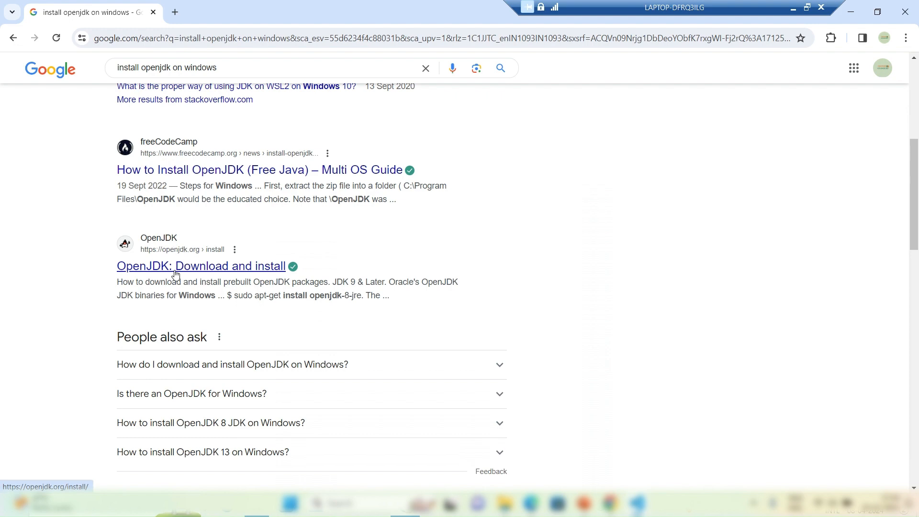
Step: Open the OpenJDK download and install page from the search results and follow jdk.java.net to the JDK 22 release page
{"action": "middle_click", "coordinate": [188, 269]}
{"action": "left_click", "coordinate": [228, 14]}
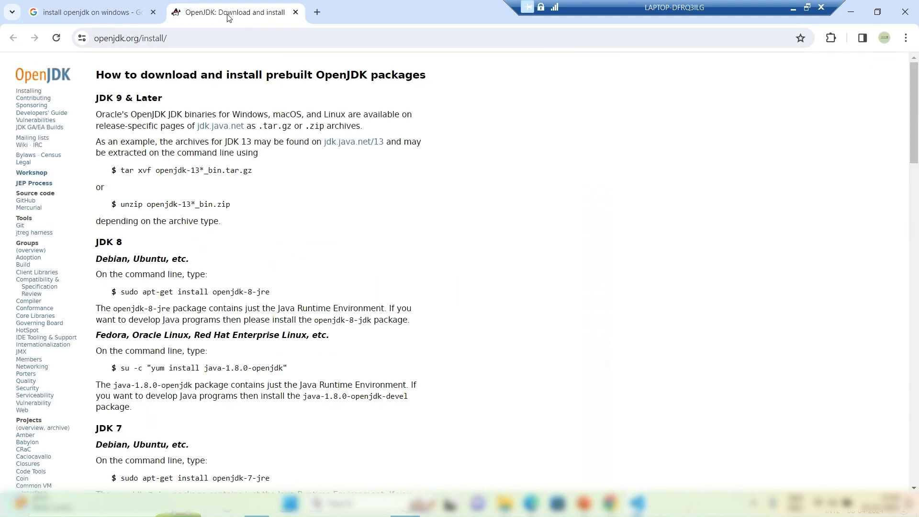
{"action": "left_click", "coordinate": [222, 133]}
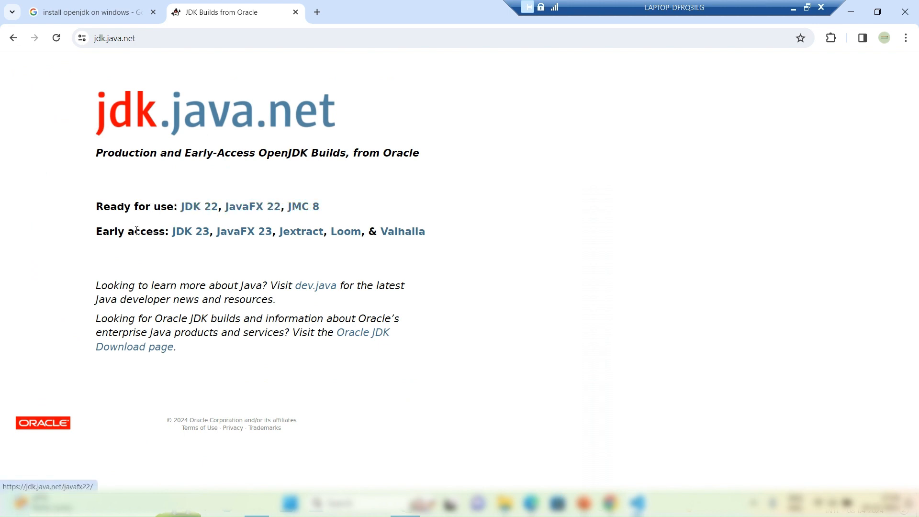
{"action": "left_click", "coordinate": [201, 212]}
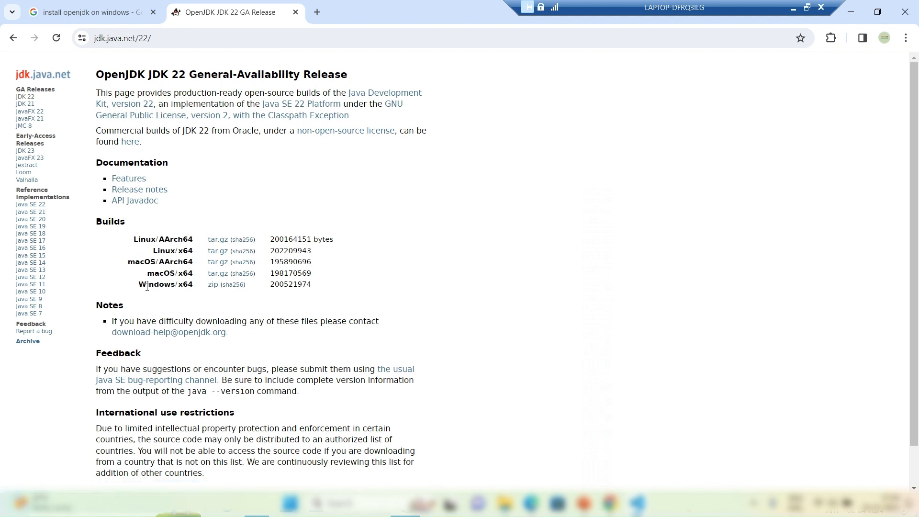
Step: Download the Windows/x64 zip build of OpenJDK 22
{"action": "left_click_drag", "start_coordinate": [159, 285], "coordinate": [191, 285]}
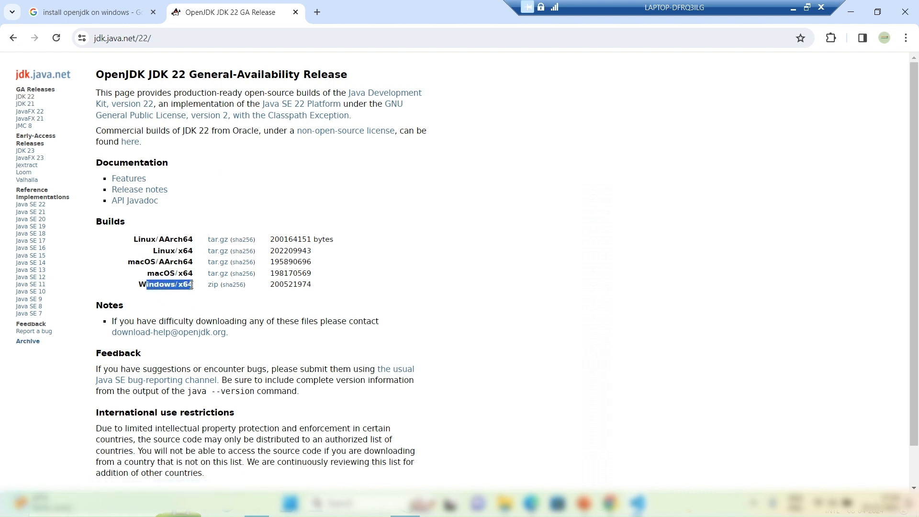
{"action": "left_click", "coordinate": [219, 288]}
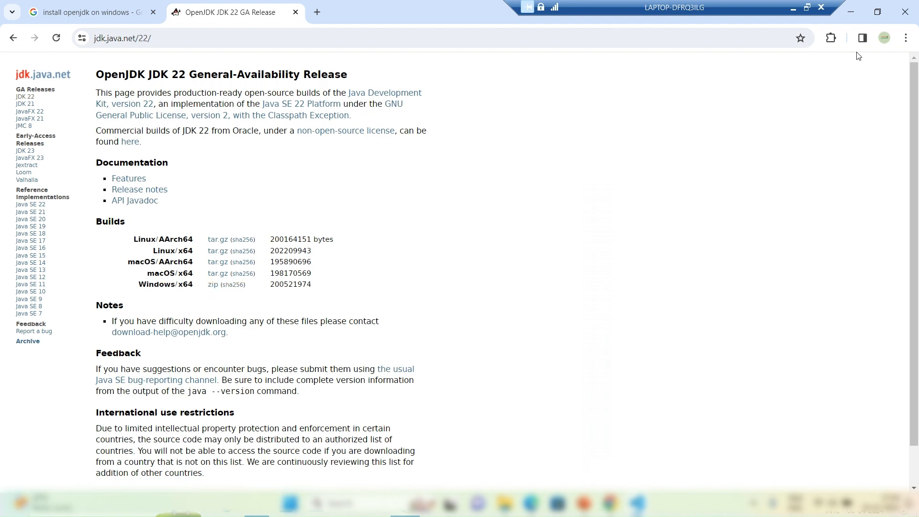
{"action": "left_click", "coordinate": [213, 285]}
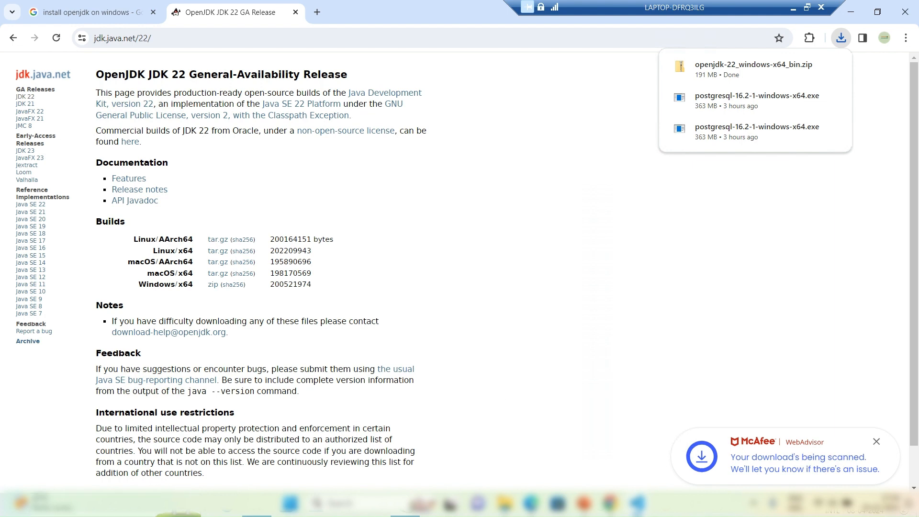
Step: Switch to the Downloads folder in File Explorer and extract openjdk-22_windows-x64_bin.zip to the default destination
{"action": "mouse_move", "coordinate": [256, 510]}
{"action": "left_click", "coordinate": [253, 463]}
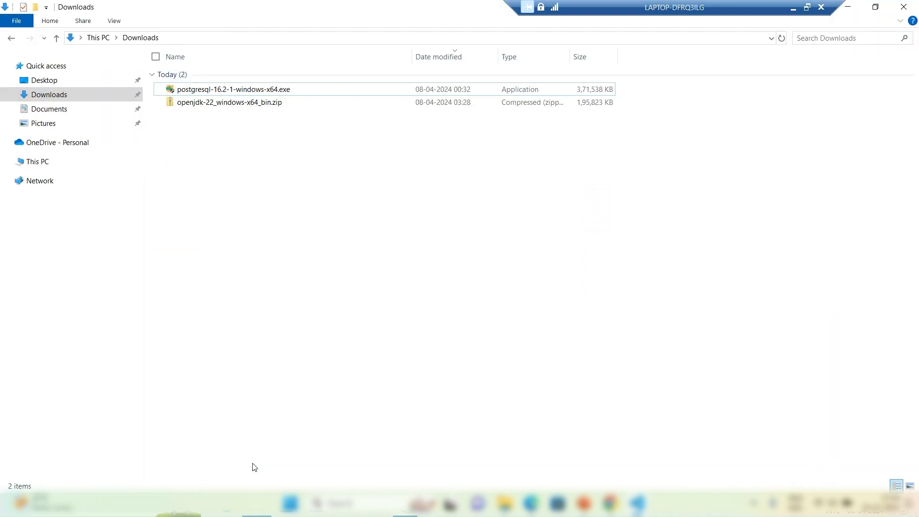
{"action": "left_click", "coordinate": [206, 103]}
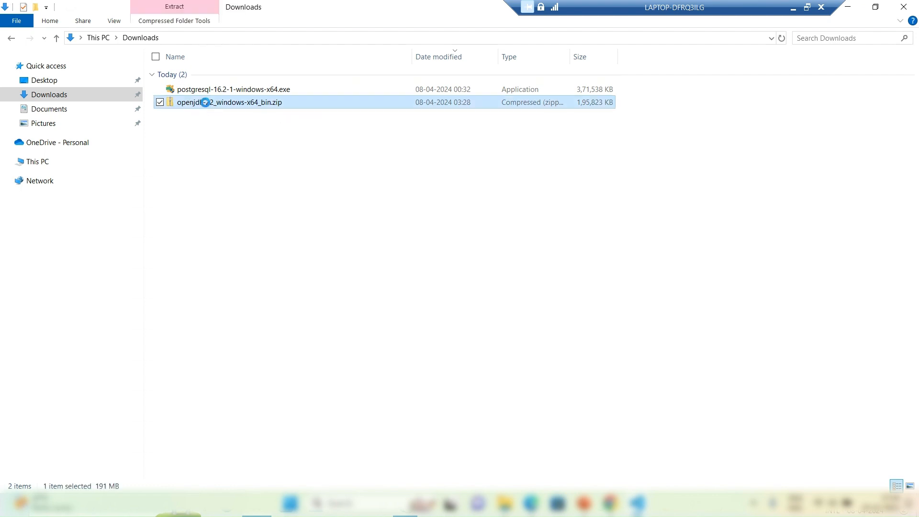
{"action": "right_click", "coordinate": [206, 105]}
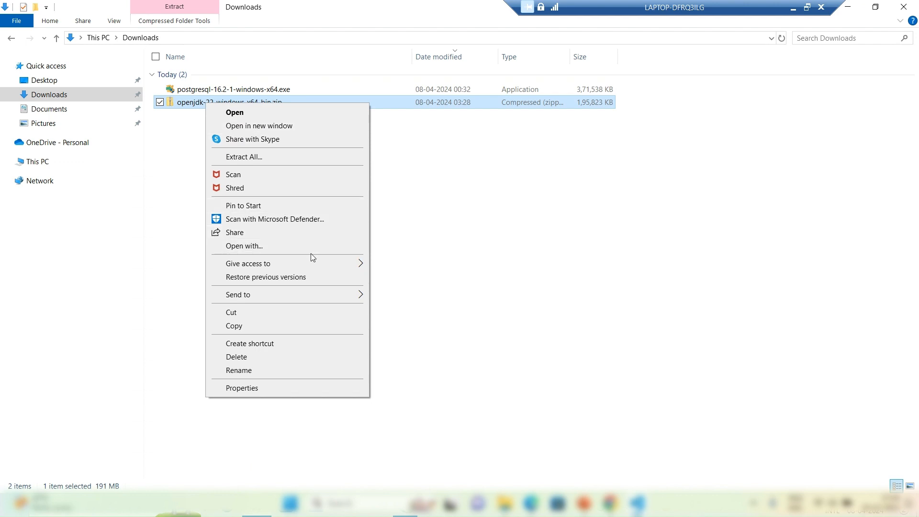
{"action": "left_click", "coordinate": [277, 161]}
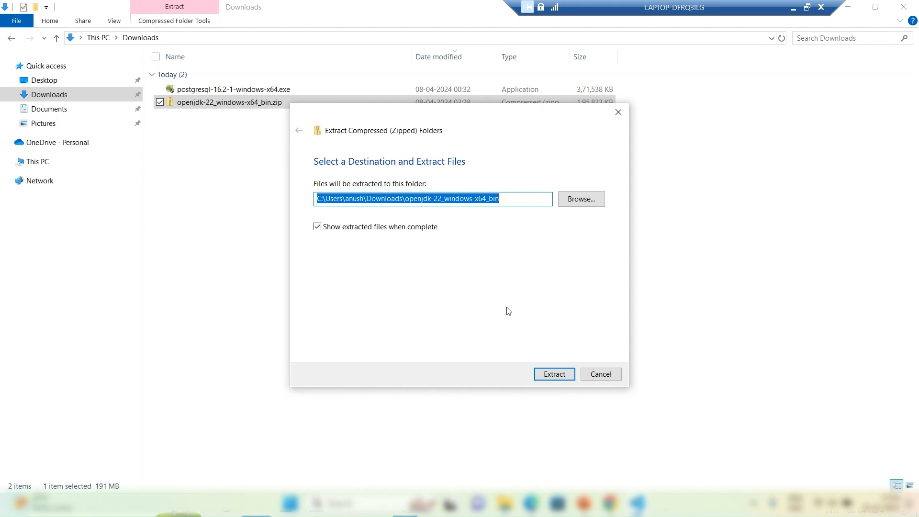
{"action": "left_click", "coordinate": [549, 377]}
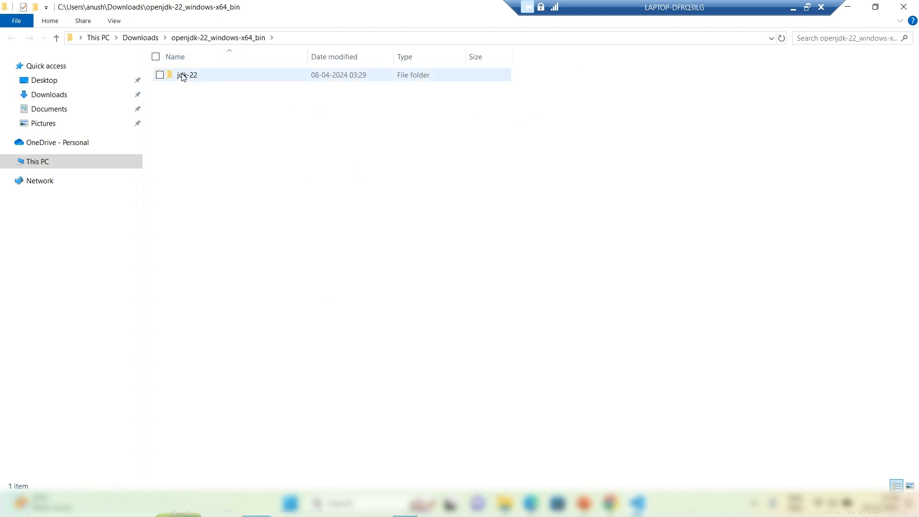
Step: Examine the bin folder of the extracted jdk-22 and locate javac.exe and java.exe
{"action": "double_click", "coordinate": [182, 77]}
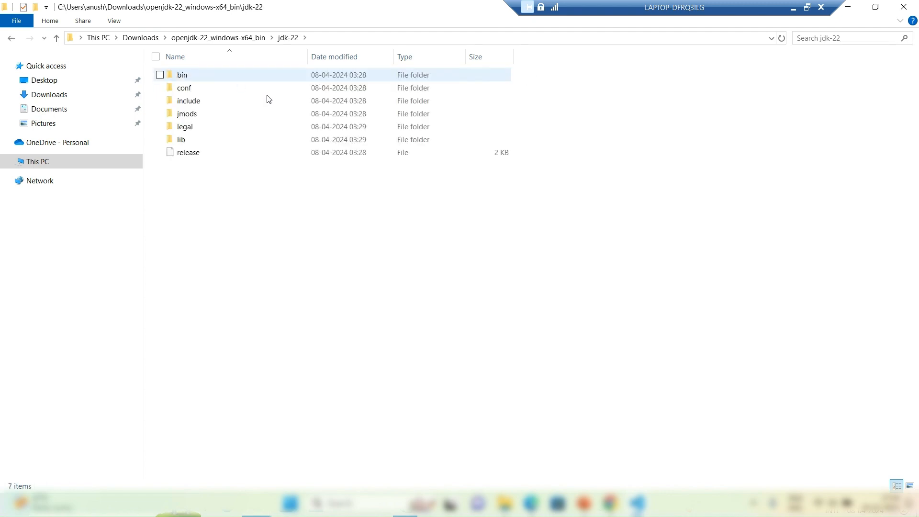
{"action": "left_click", "coordinate": [199, 79]}
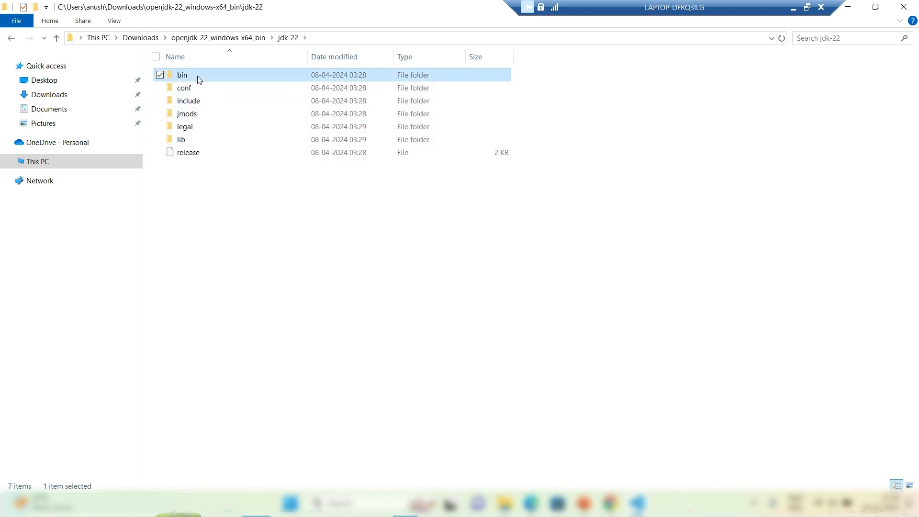
{"action": "double_click", "coordinate": [199, 79]}
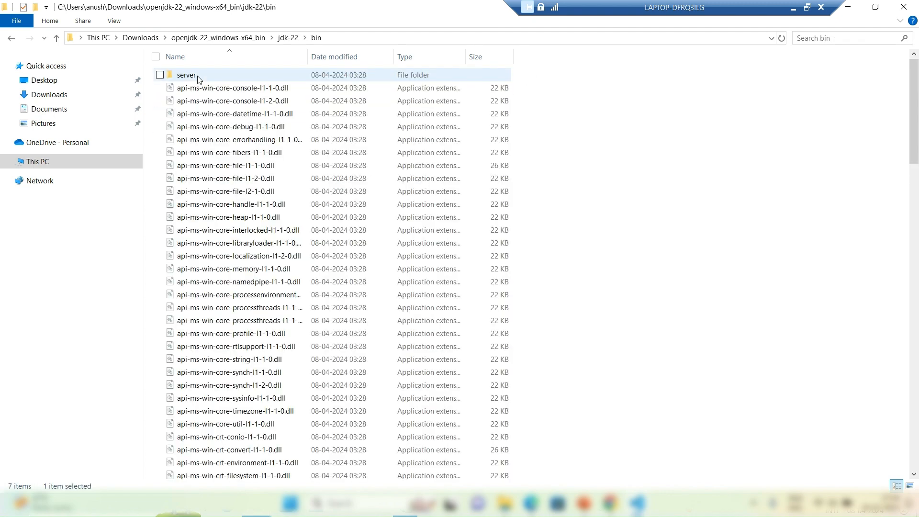
{"action": "left_click", "coordinate": [259, 126]}
{"action": "key", "text": "j"}
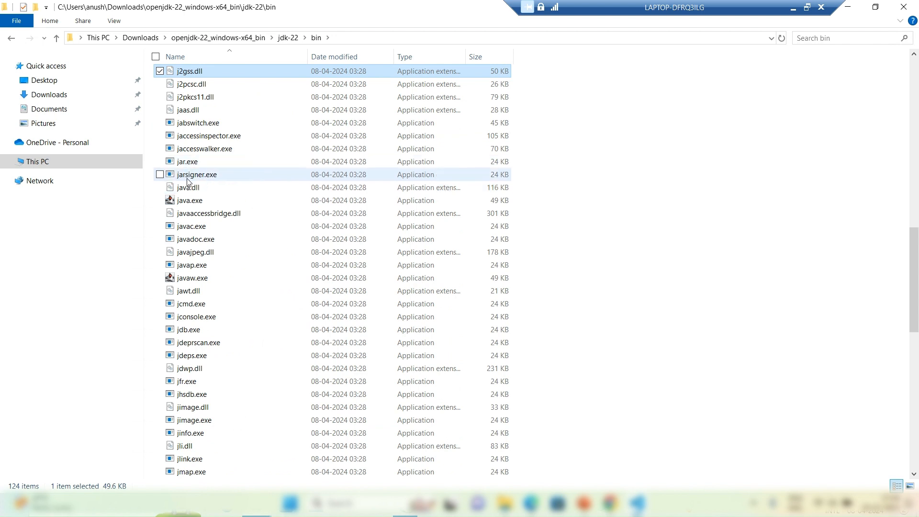
{"action": "left_click", "coordinate": [192, 230]}
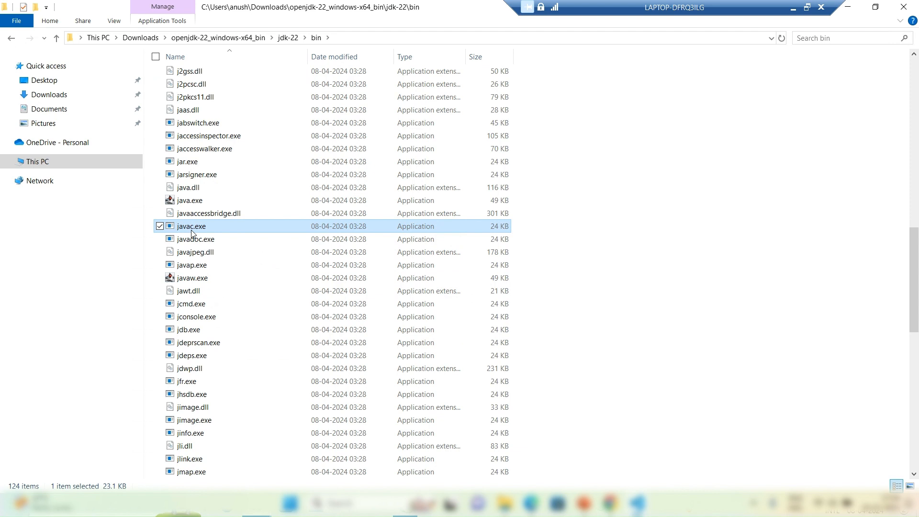
{"action": "left_click", "coordinate": [191, 206]}
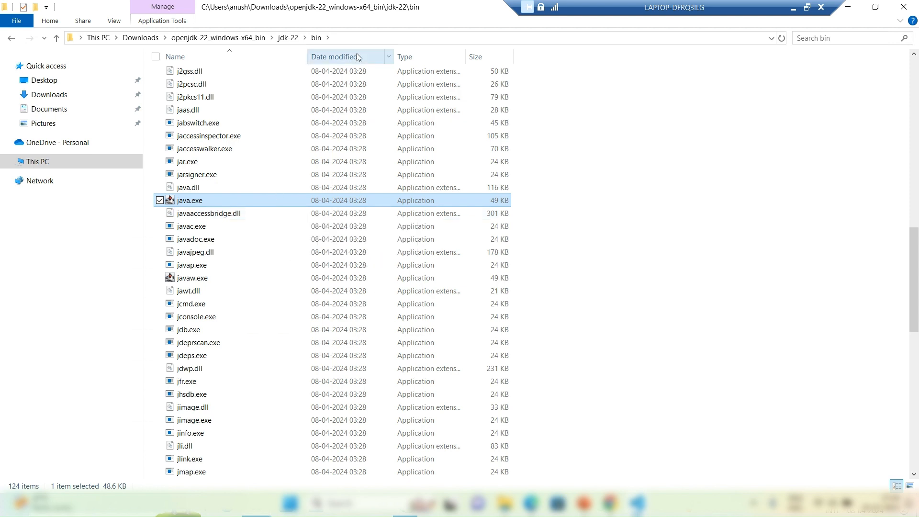
Step: Copy the extracted openjdk-22_windows-x64_bin folder from Downloads into D:\Takneekigyanguru\software\java
{"action": "left_click", "coordinate": [141, 38]}
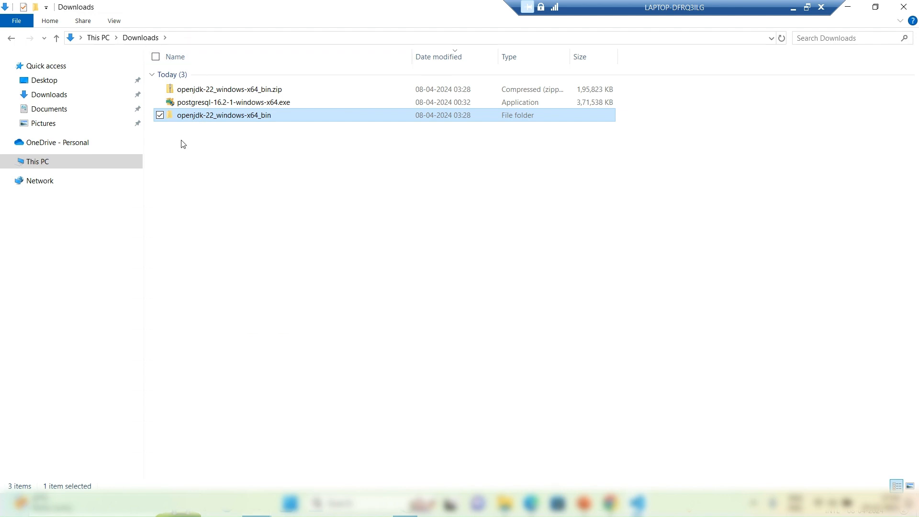
{"action": "left_click", "coordinate": [201, 119]}
{"action": "left_click", "coordinate": [248, 159]}
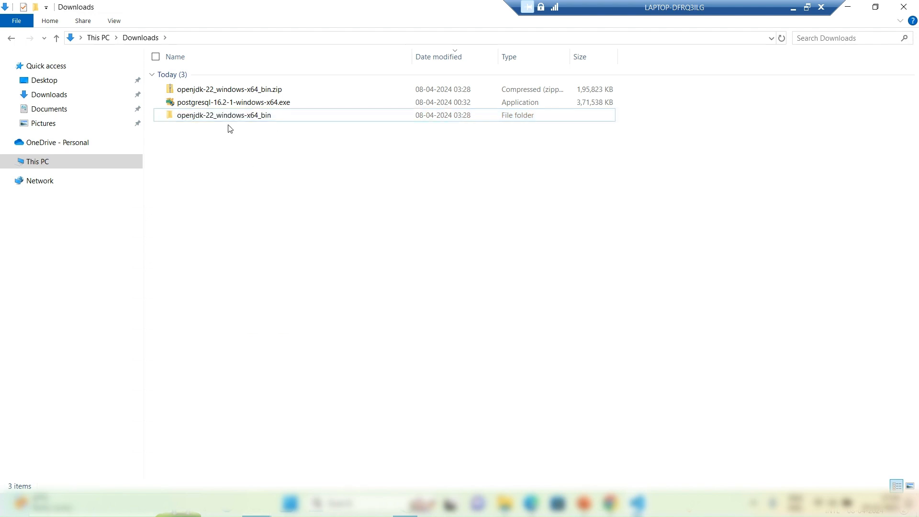
{"action": "left_click", "coordinate": [227, 120]}
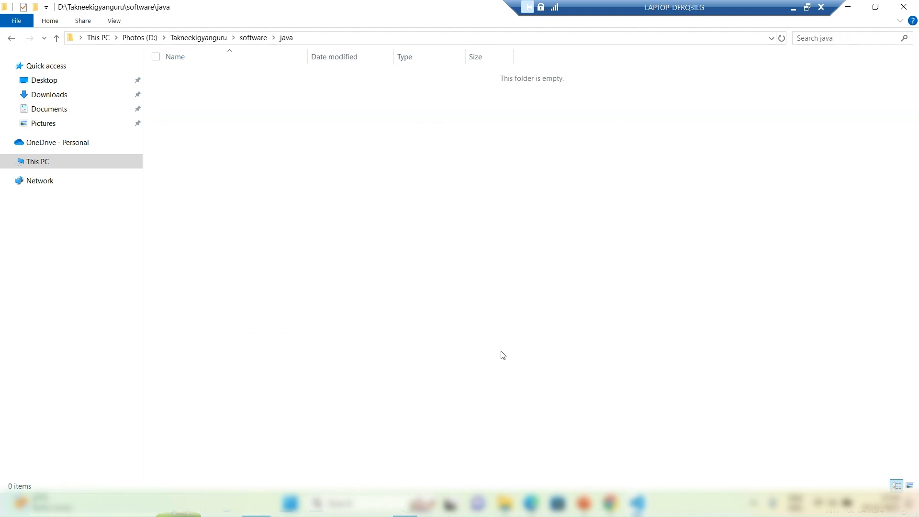
{"action": "key", "text": "ctrl+v"}
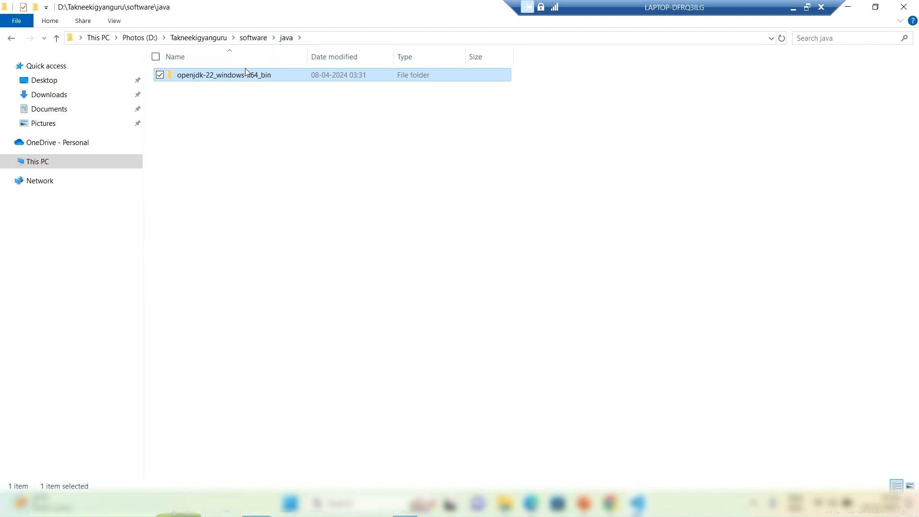
Step: Open jdk-22\bin inside the pasted openjdk-22_windows-x64_bin folder and copy its full path
{"action": "double_click", "coordinate": [223, 84]}
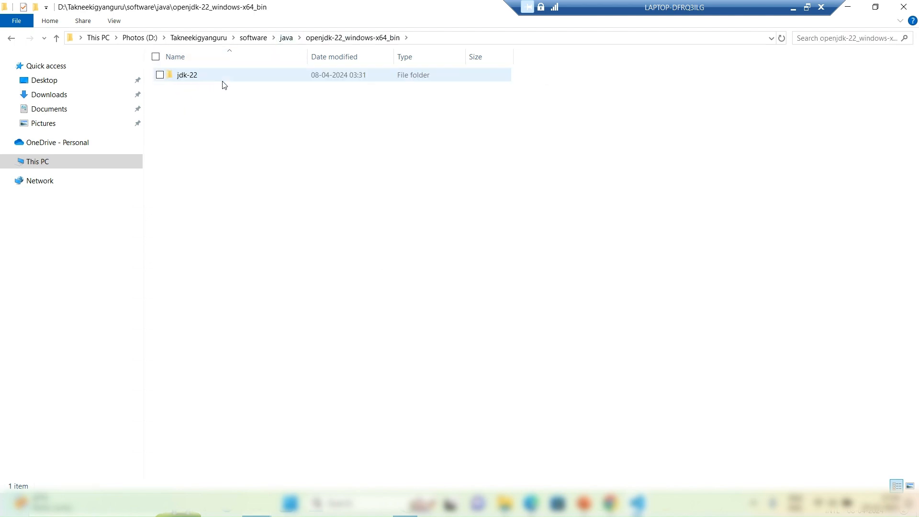
{"action": "double_click", "coordinate": [218, 81]}
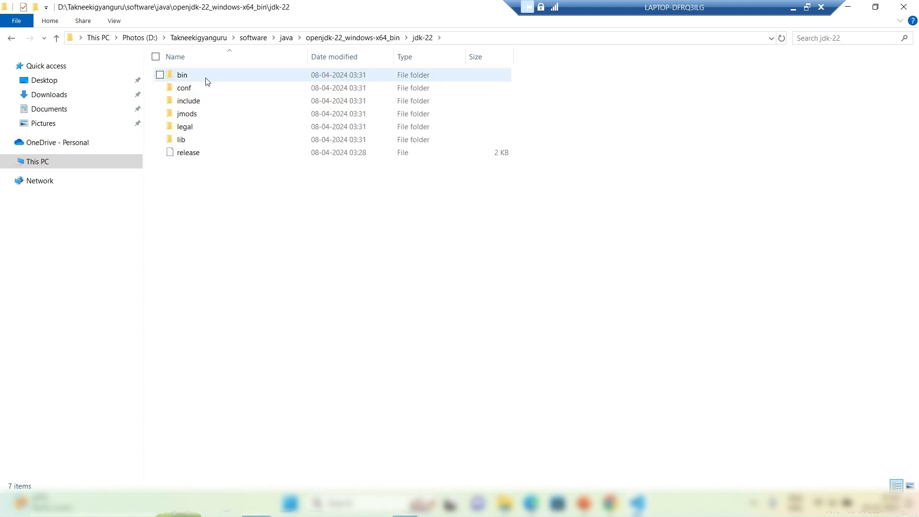
{"action": "left_click", "coordinate": [206, 80]}
{"action": "double_click", "coordinate": [207, 83]}
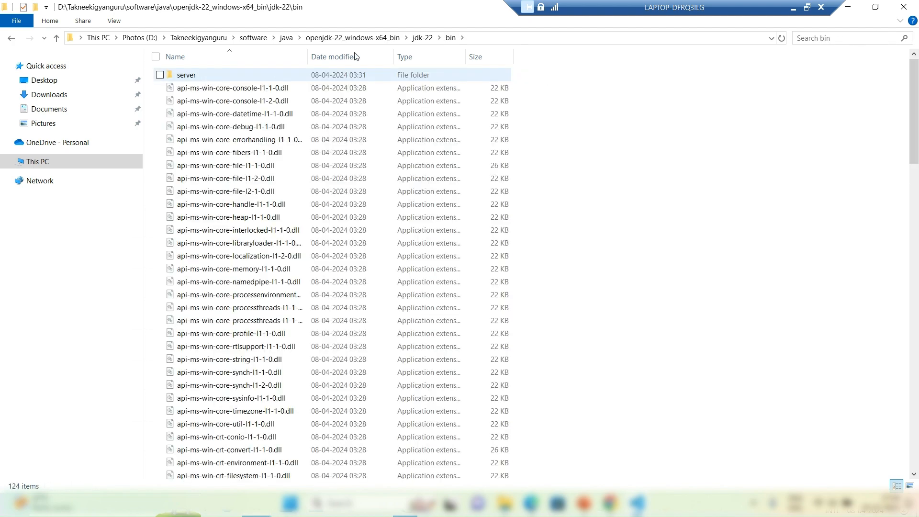
{"action": "left_click", "coordinate": [500, 39]}
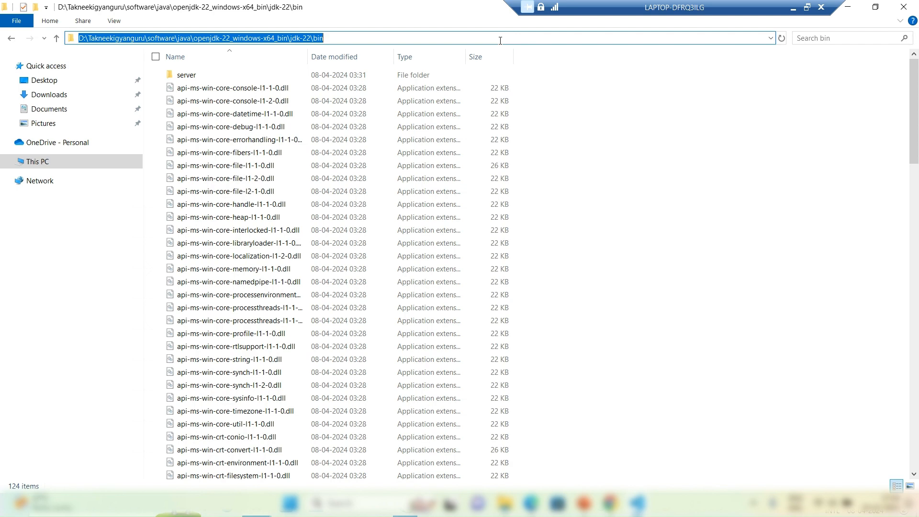
Step: Search Windows for the system environment variables settings and open the Environment Variables dialog, without adding a new variable
{"action": "key", "text": "super"}
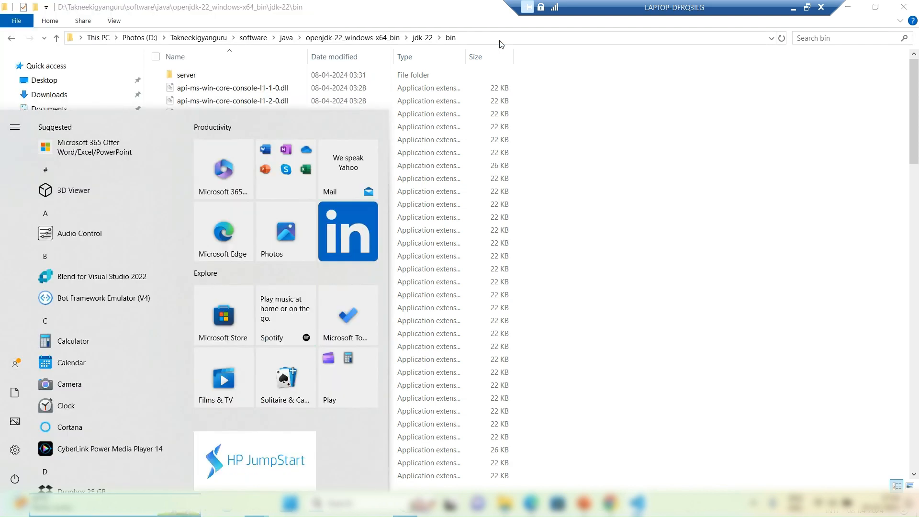
{"action": "type", "text": "edit"}
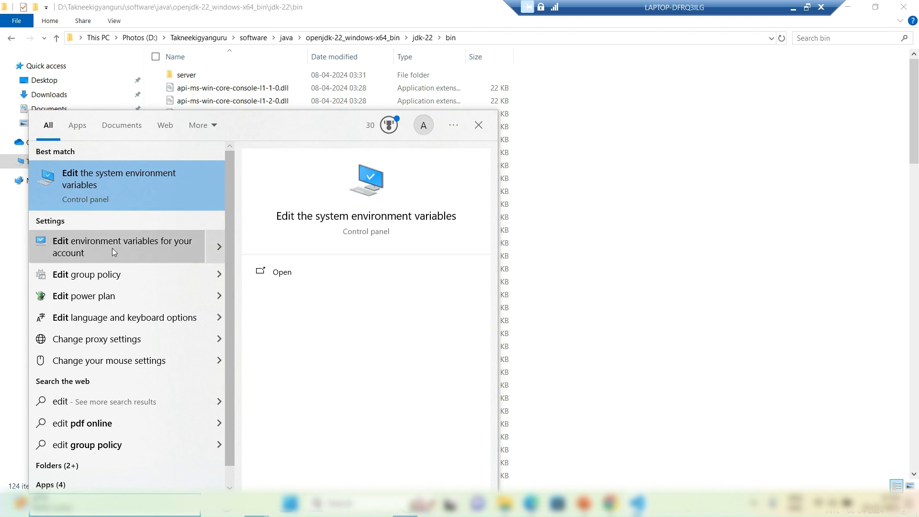
{"action": "left_click", "coordinate": [111, 176]}
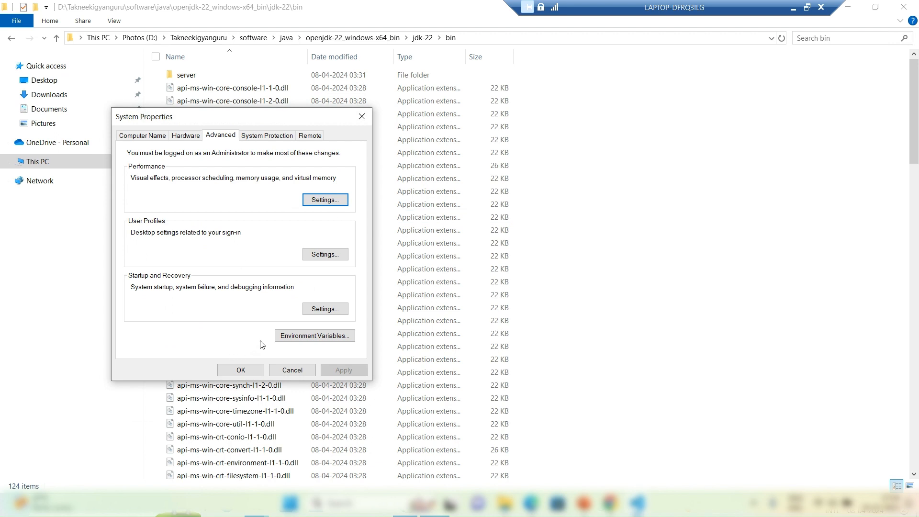
{"action": "left_click", "coordinate": [302, 336]}
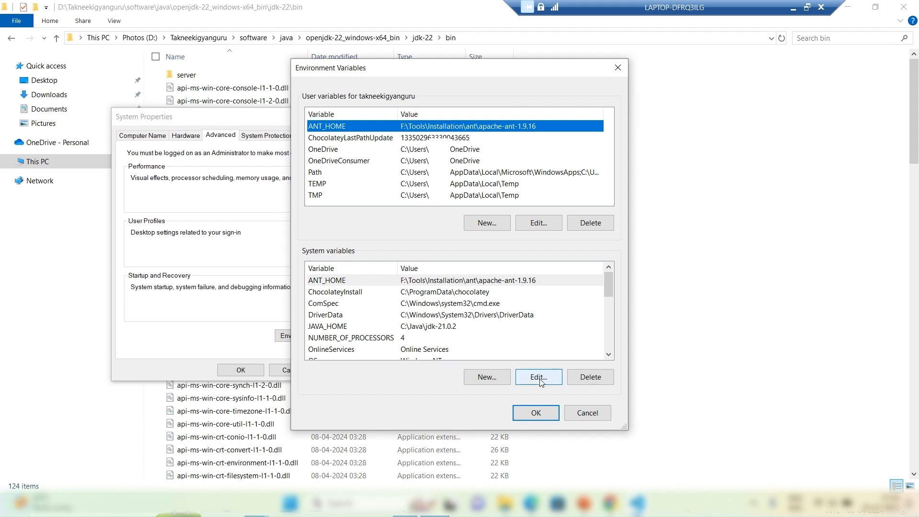
{"action": "left_click", "coordinate": [494, 379]}
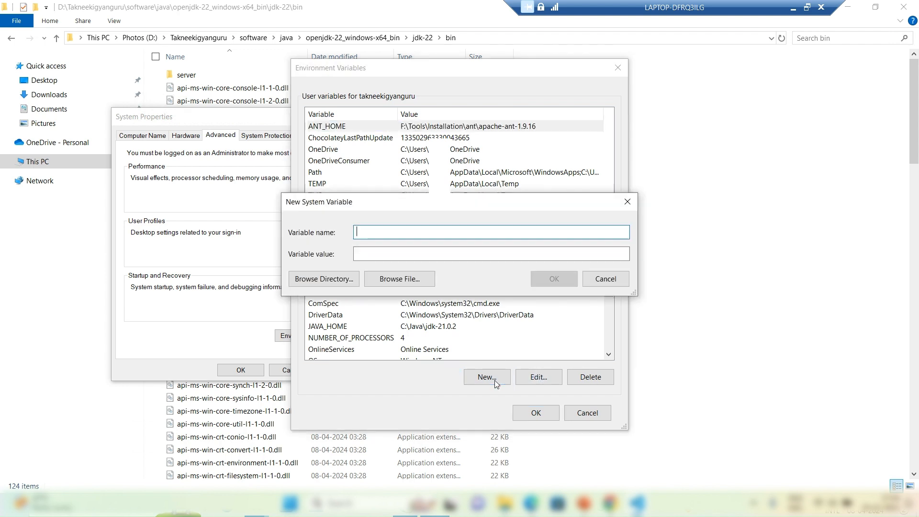
{"action": "left_click", "coordinate": [625, 202]}
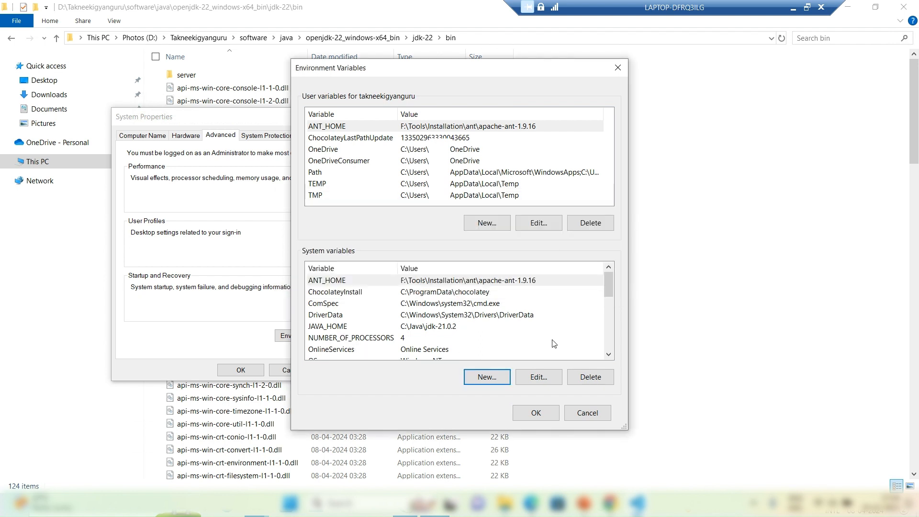
Step: Find Path among the system variables and open its list of entries for editing
{"action": "left_click", "coordinate": [608, 355]}
{"action": "left_click", "coordinate": [608, 354]}
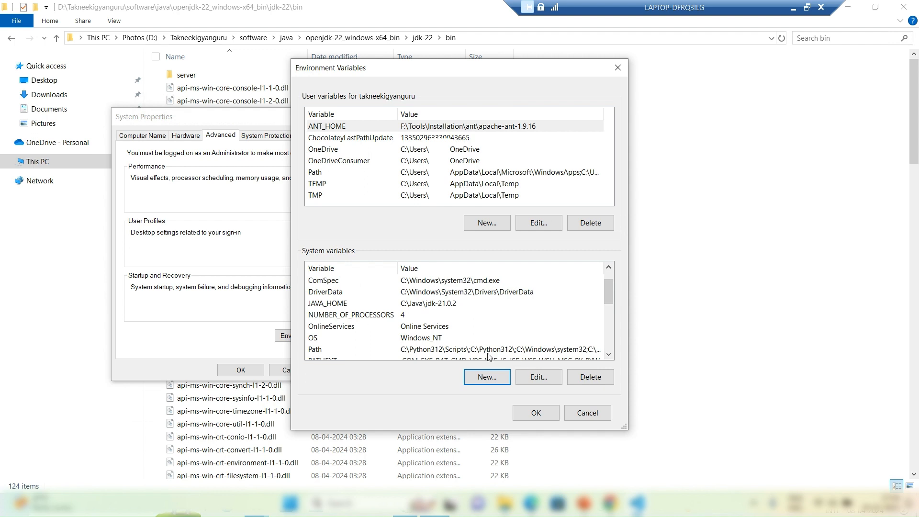
{"action": "left_click", "coordinate": [481, 349]}
{"action": "left_click", "coordinate": [496, 377]}
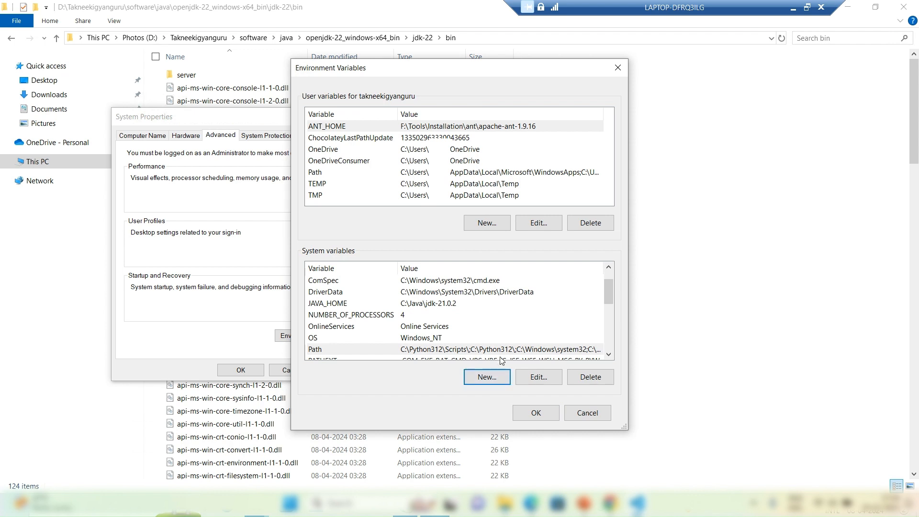
{"action": "left_click", "coordinate": [499, 355]}
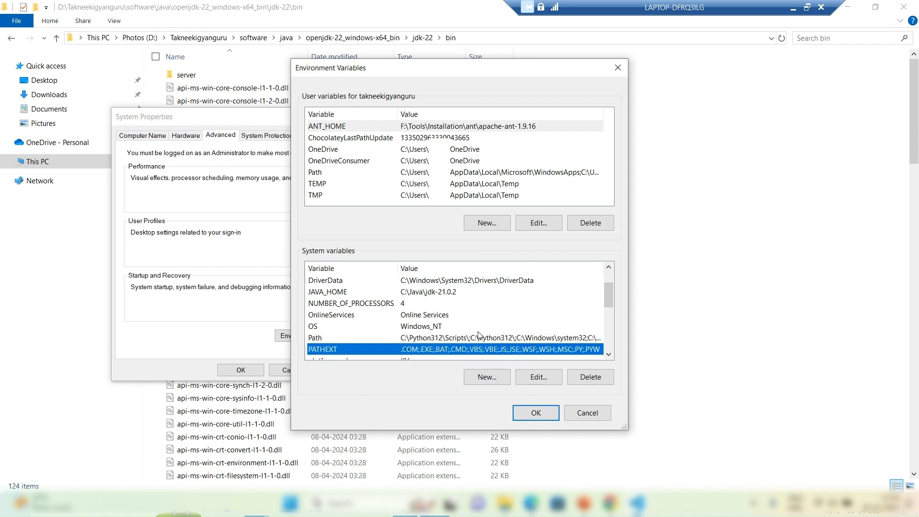
{"action": "left_click", "coordinate": [478, 330]}
{"action": "left_click", "coordinate": [478, 337]}
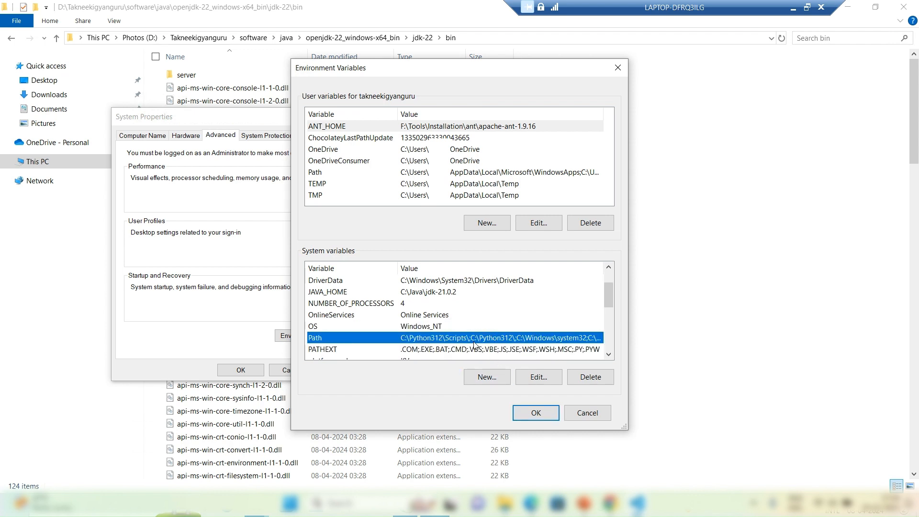
{"action": "left_click", "coordinate": [539, 381]}
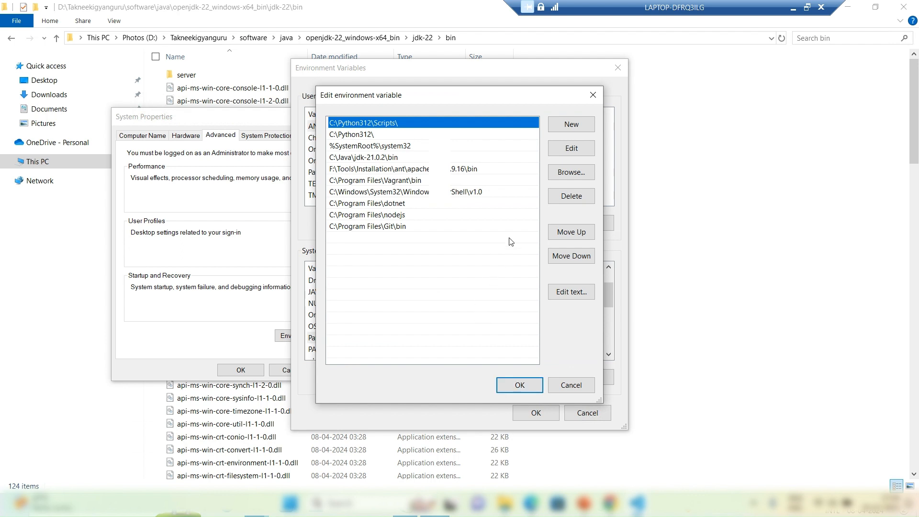
Step: Add the copied D:\Takneekigyanguru\software\java\openjdk-22_windows-x64_bin\jdk-22\bin path as a new Path entry and accept all open settings dialogs
{"action": "left_click", "coordinate": [567, 132]}
{"action": "type", "text": "D:\\Takneekigyanguru\\software\\java\\openjdk-22_windows-x64_bin\\jdk-22\\bin"}
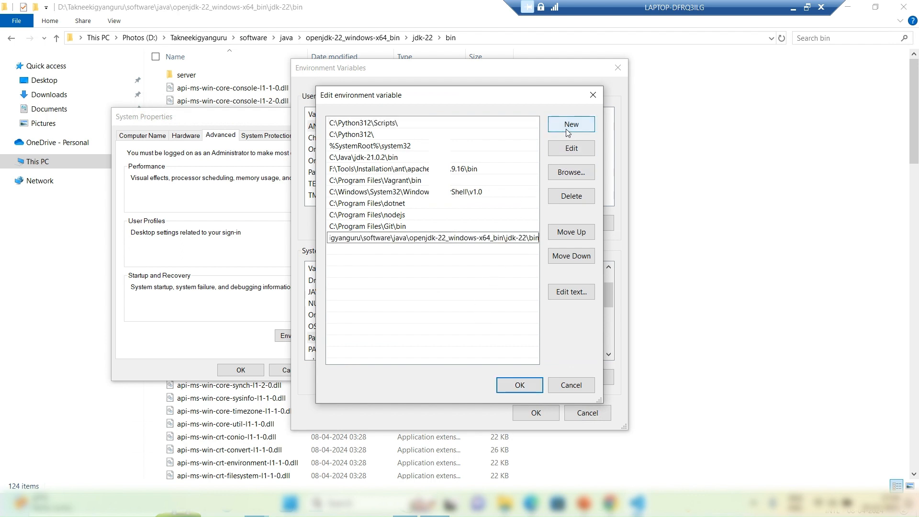
{"action": "key", "text": "Return"}
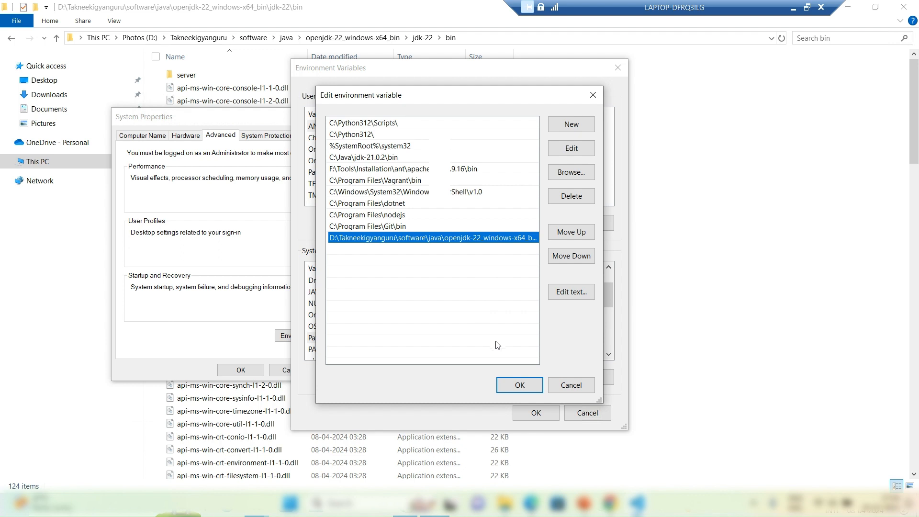
{"action": "left_click", "coordinate": [509, 386]}
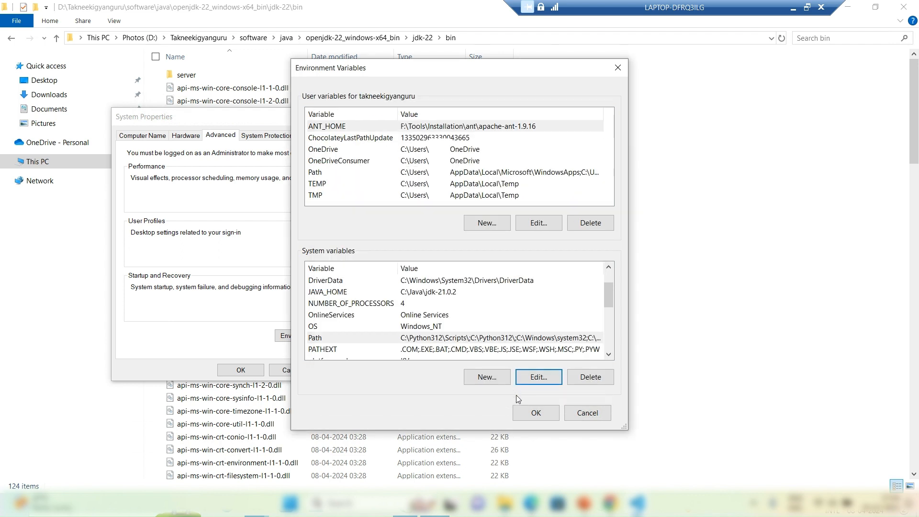
{"action": "left_click", "coordinate": [531, 414]}
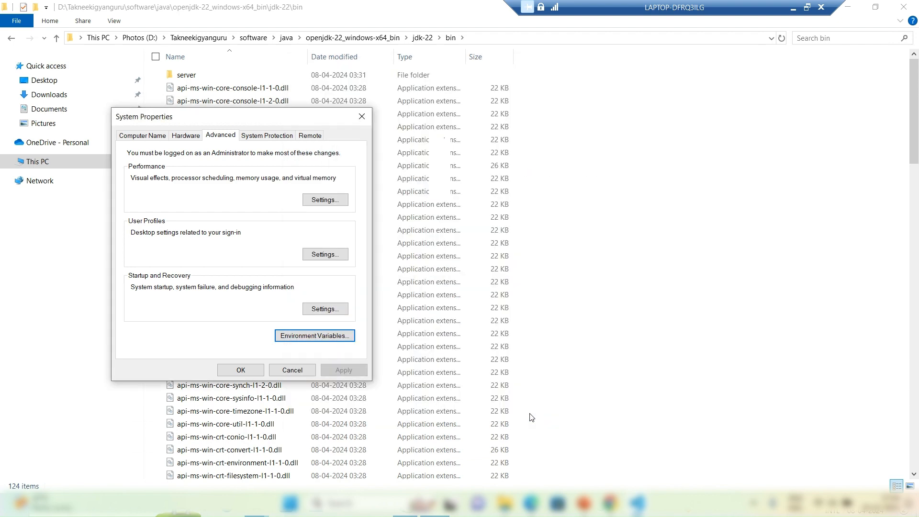
{"action": "left_click", "coordinate": [241, 370]}
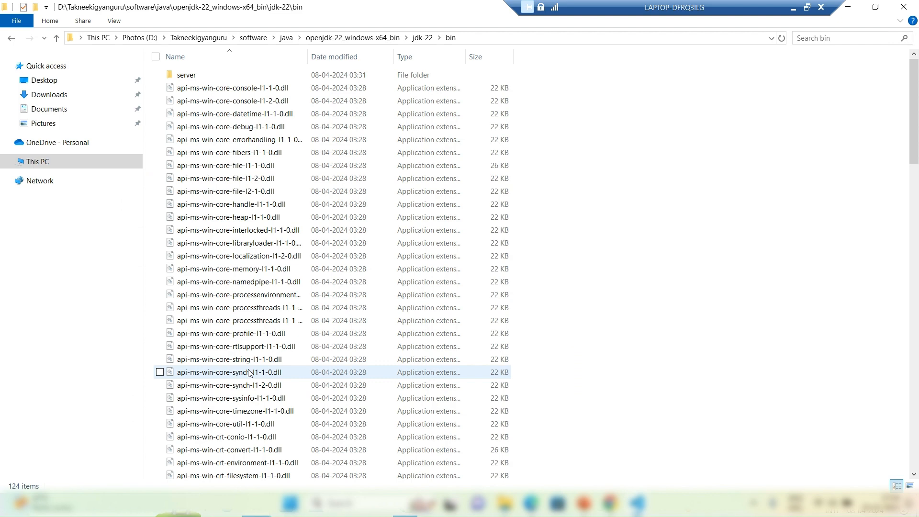
Step: Open a Command Prompt window and check the installed Java version with java --version
{"action": "key", "text": "super+r"}
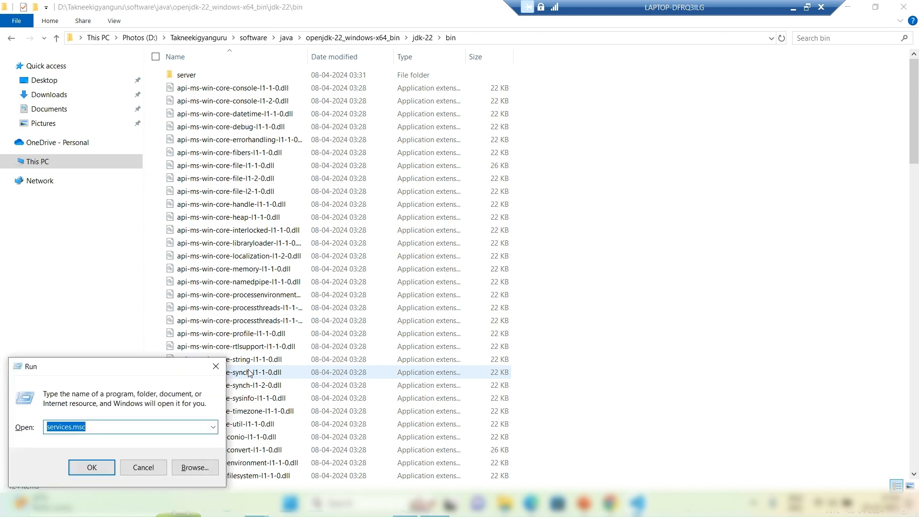
{"action": "type", "text": "cmd"}
{"action": "key", "text": "Return"}
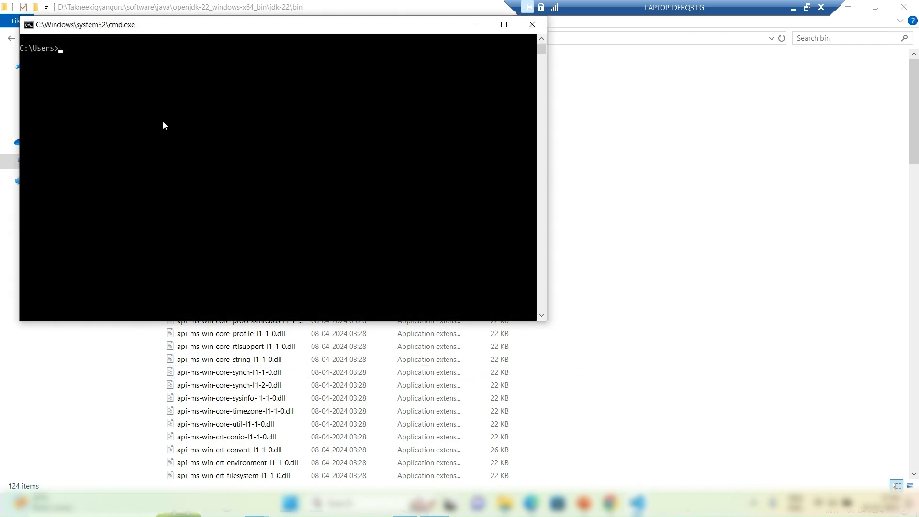
{"action": "type", "text": "java --version"}
{"action": "key", "text": "Return"}
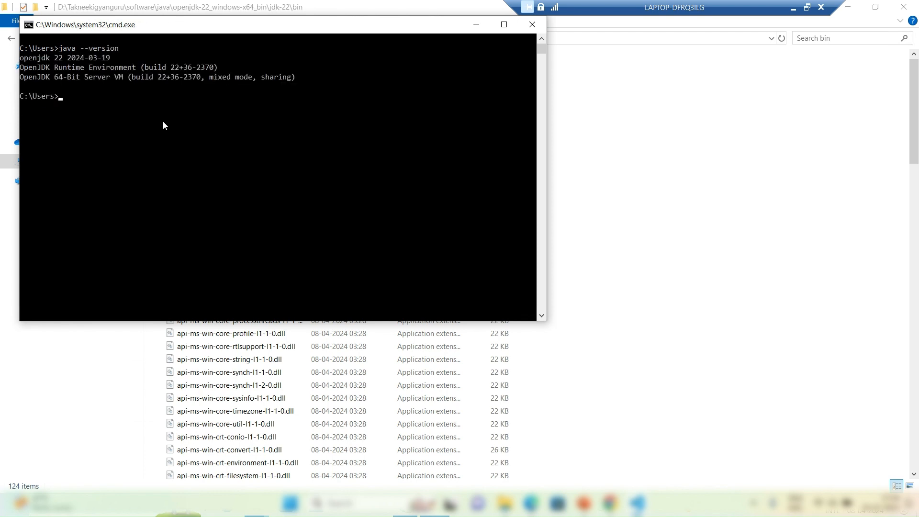